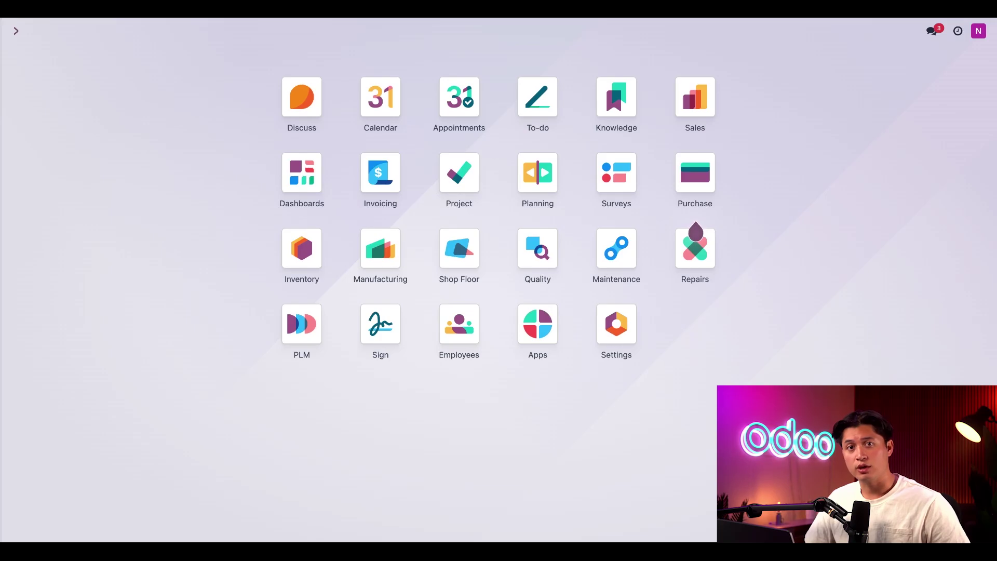
Check that Storage Locations and Multi-Step Routes are enabled under Warehouse in Inventory Settings
click(310, 253)
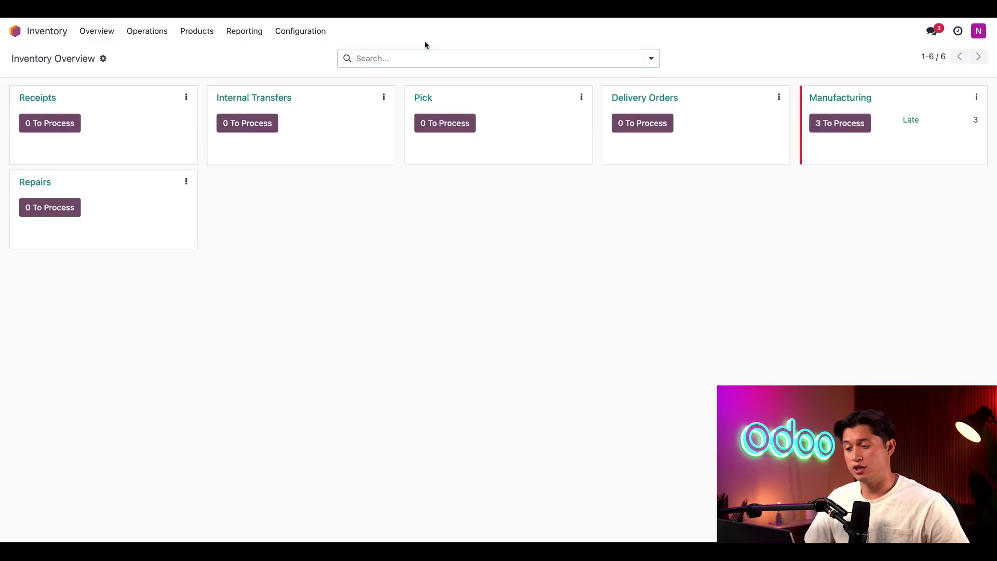
click(309, 31)
click(312, 56)
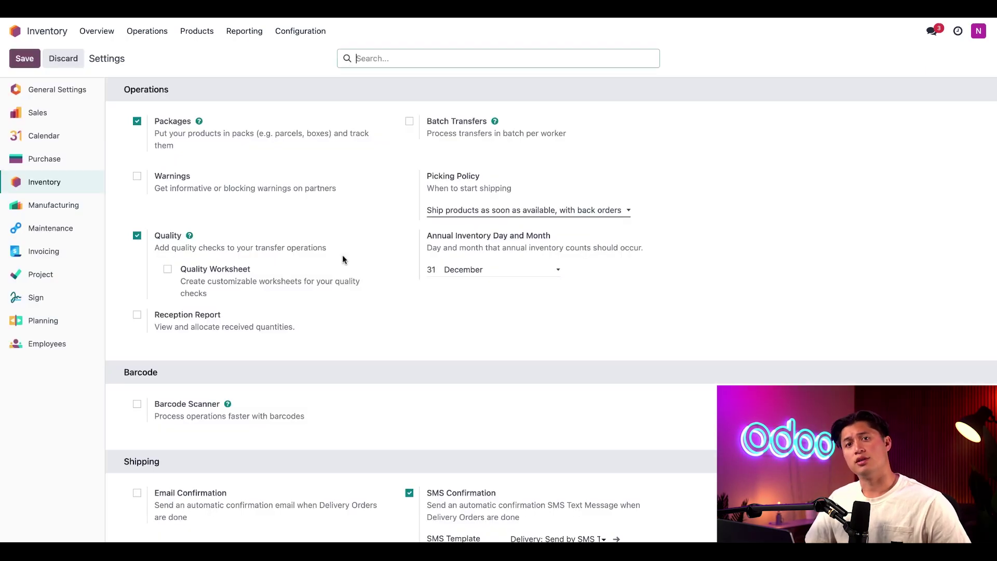
scroll(358, 287, down, 10)
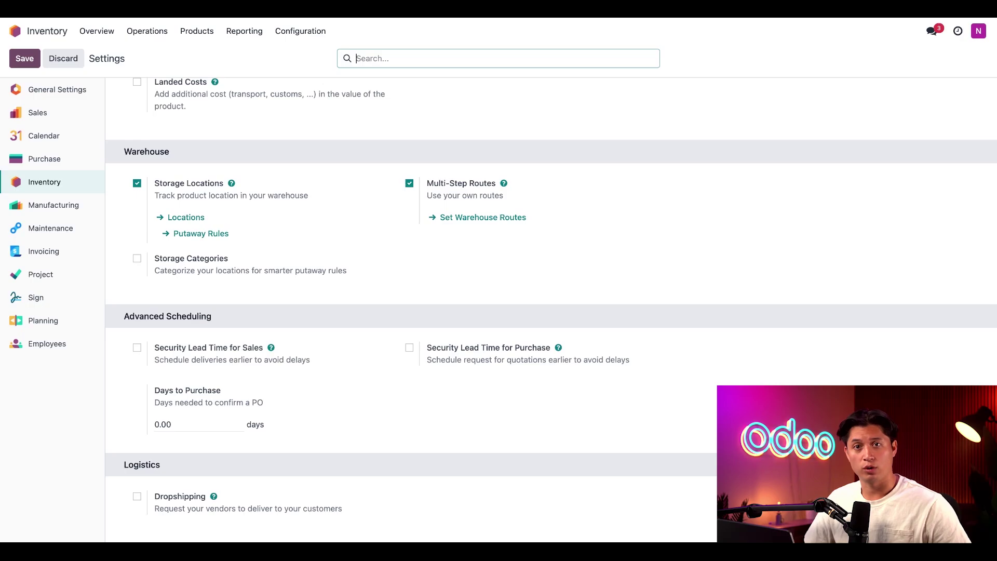
click(292, 31)
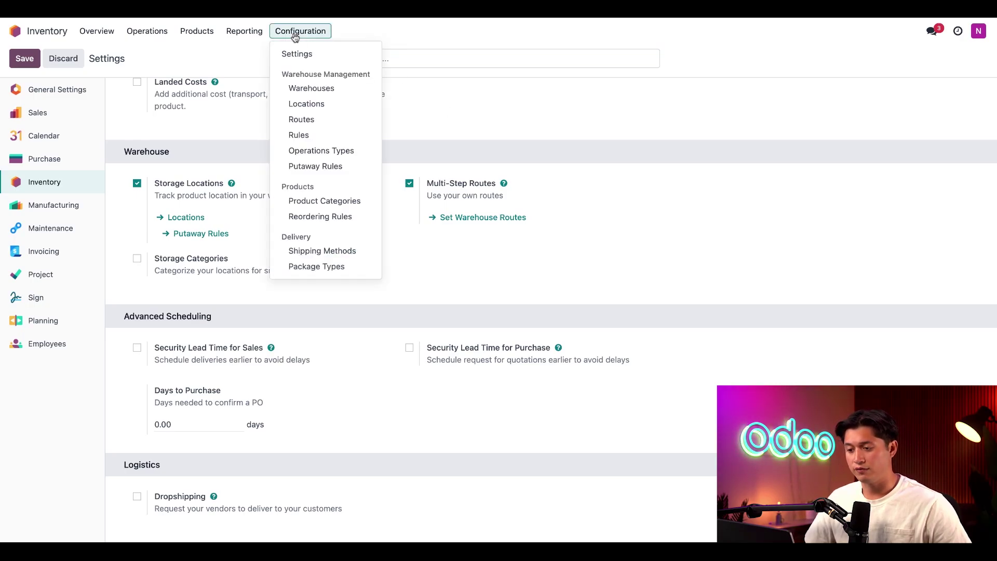
Review the edu-tutorial-cross-docking warehouse's 2-step incoming and outgoing shipment settings
click(312, 88)
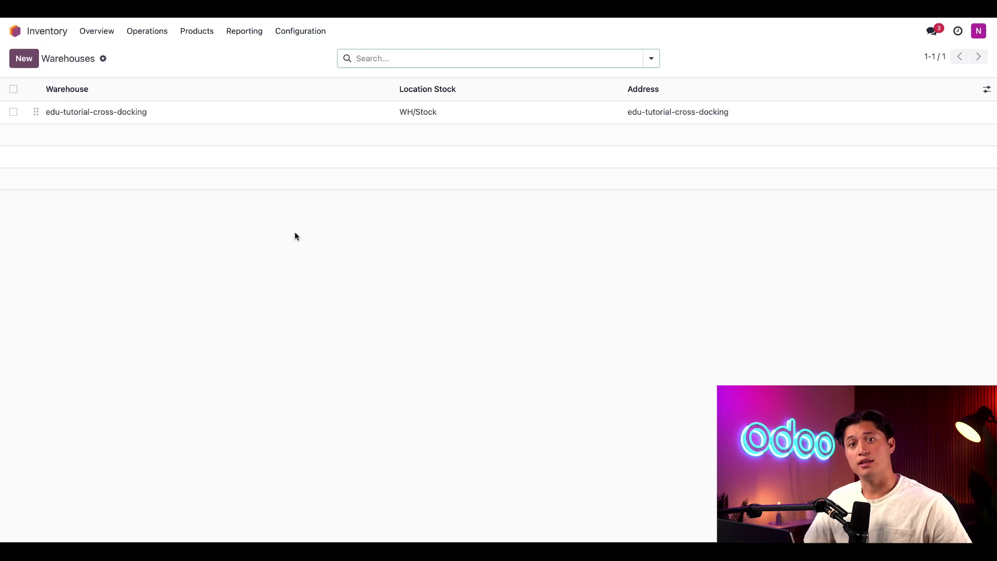
click(274, 119)
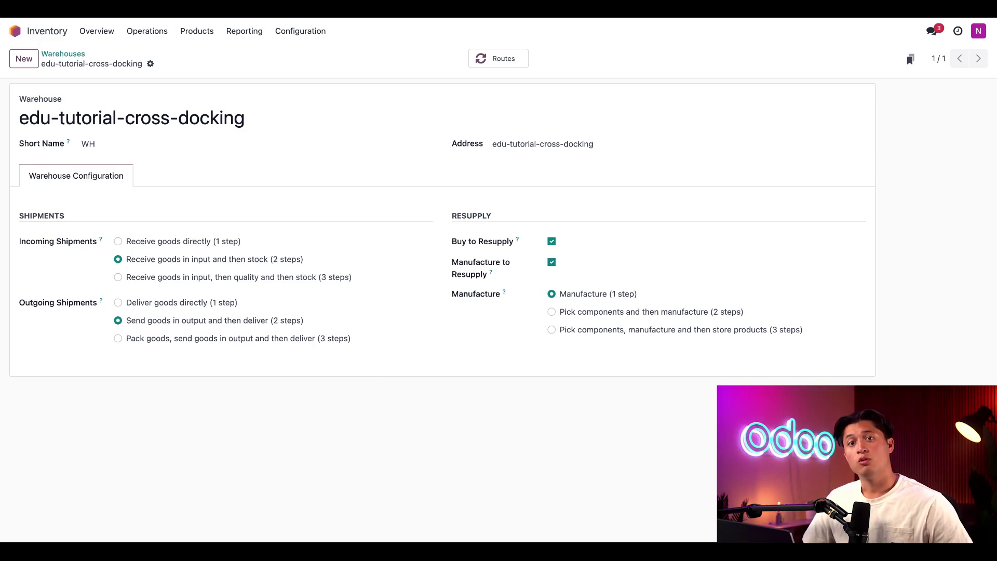
click(300, 31)
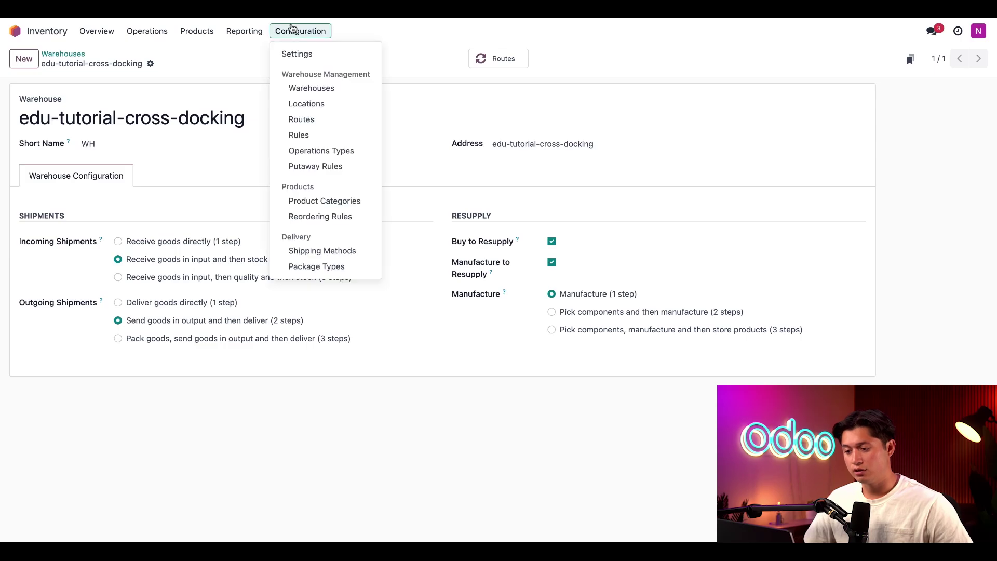
Inspect the Cross-Dock route's pull rules: WH/Input to WH/Output to Partners/Customers
click(311, 124)
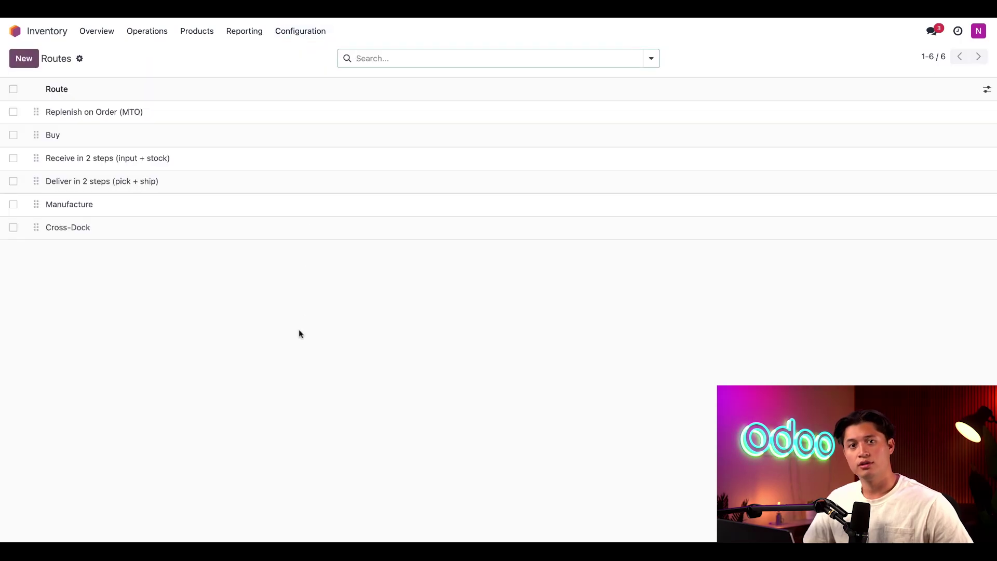
click(134, 235)
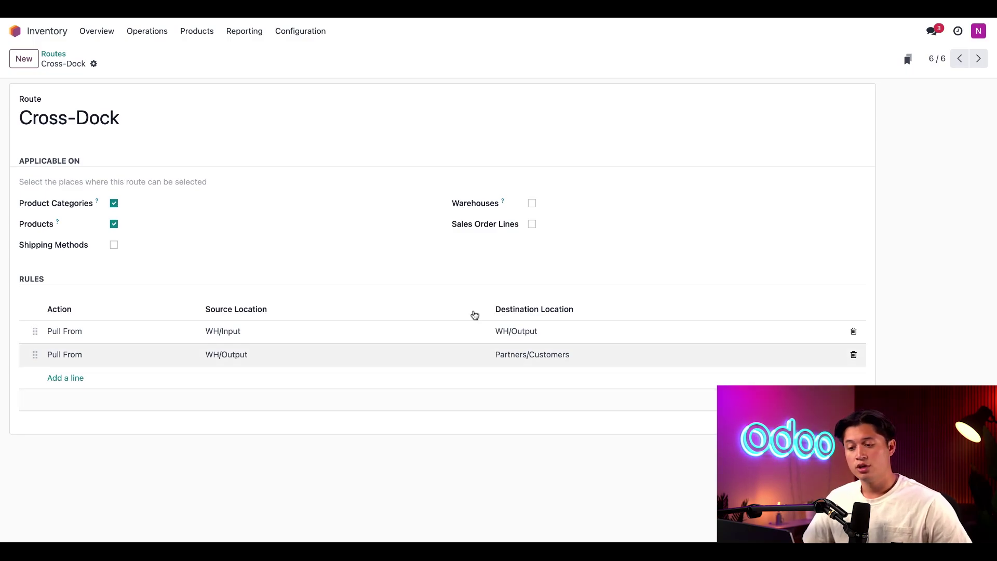
click(200, 32)
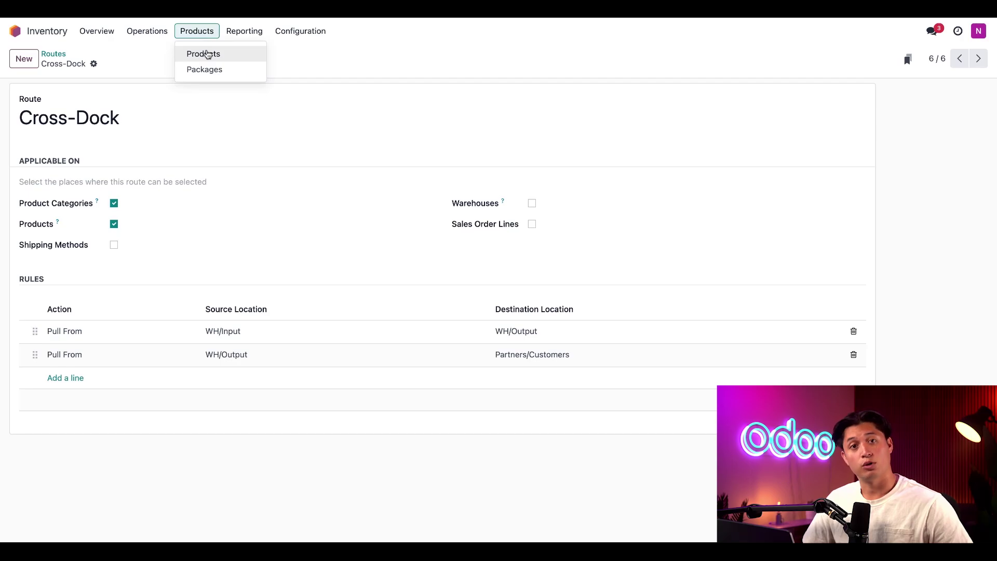
Verify the Table product's vendor details and its Buy and Cross-Dock routes, then go home
click(204, 53)
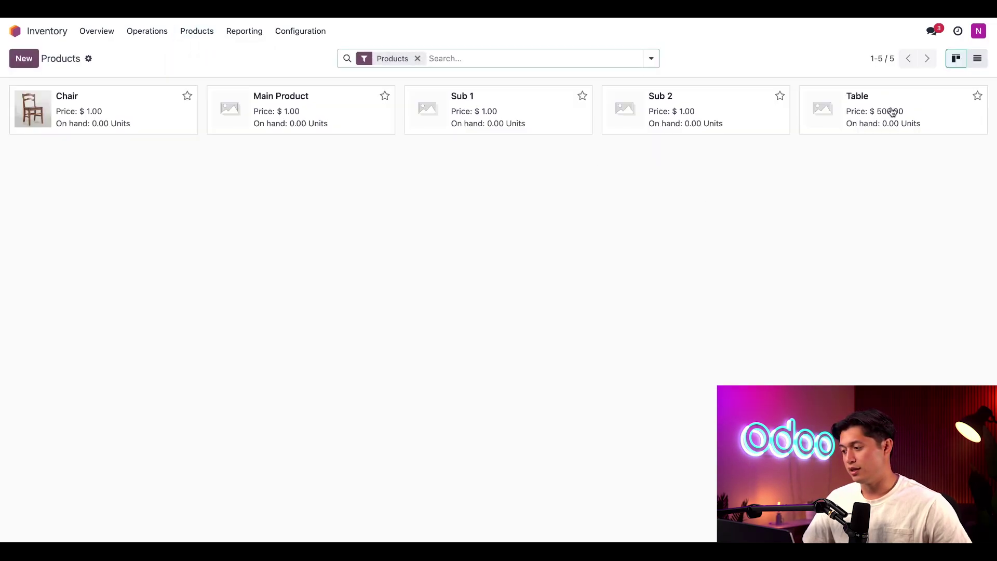
click(895, 108)
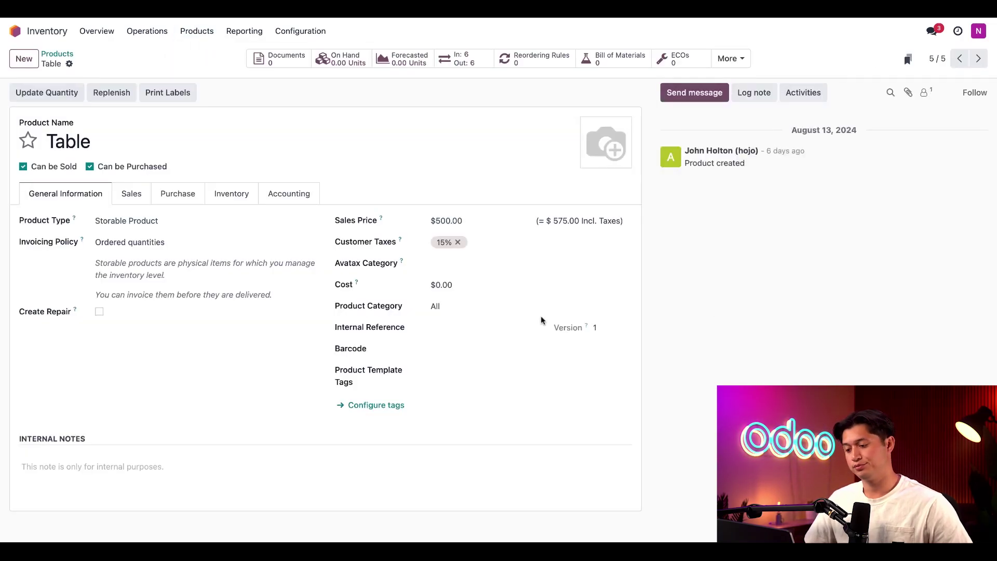
click(171, 200)
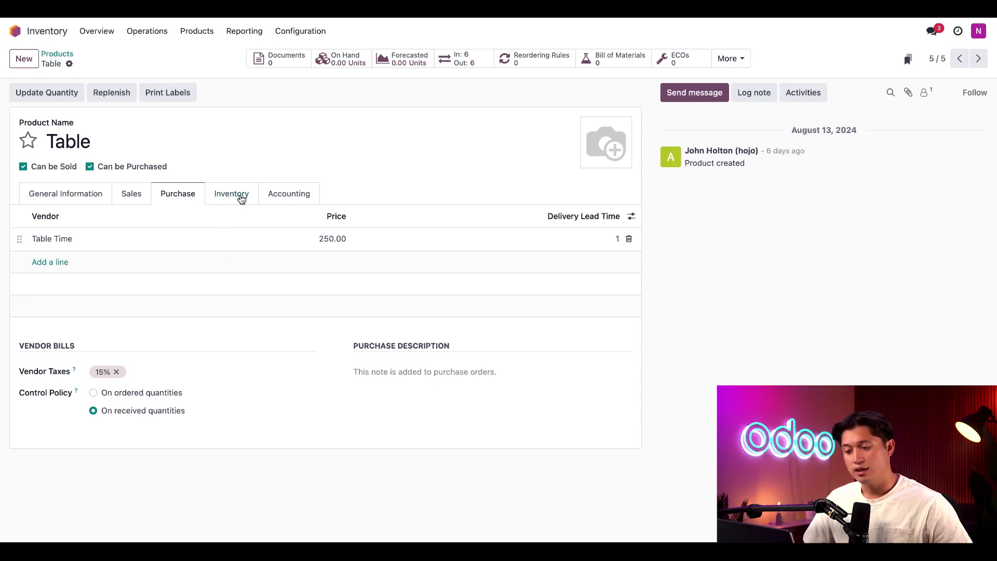
click(241, 197)
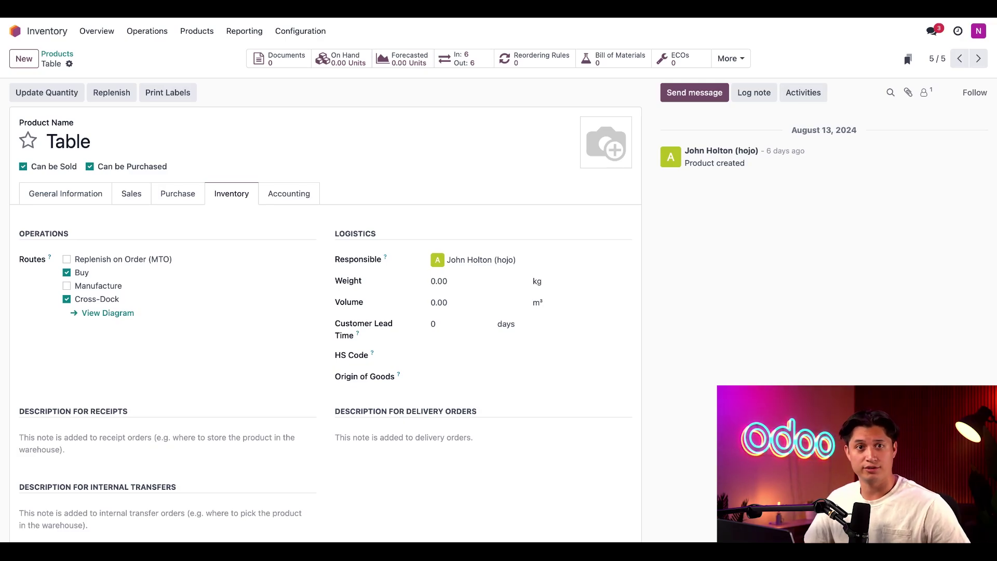
click(16, 31)
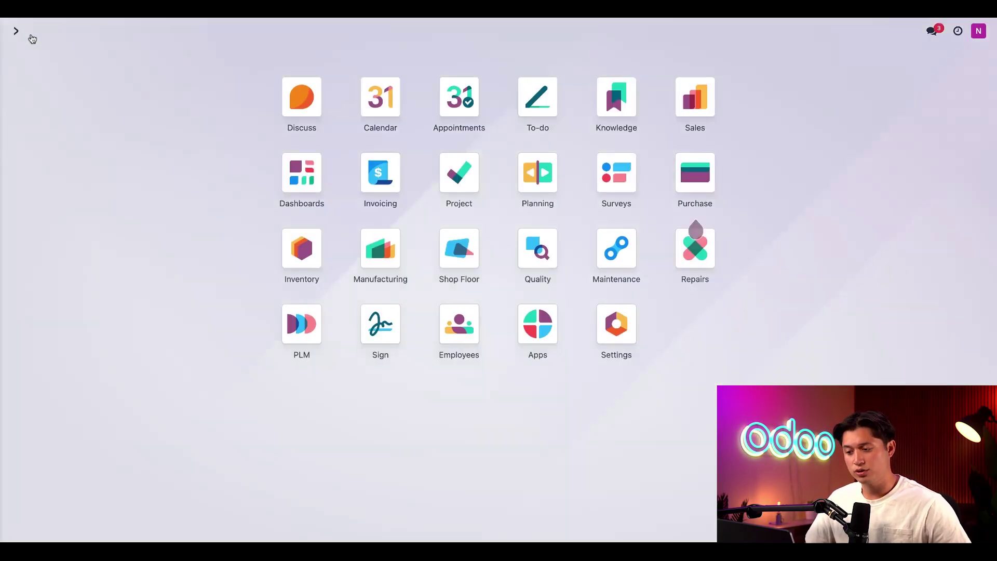
Create a new Sales quotation and set the customer on it
click(701, 110)
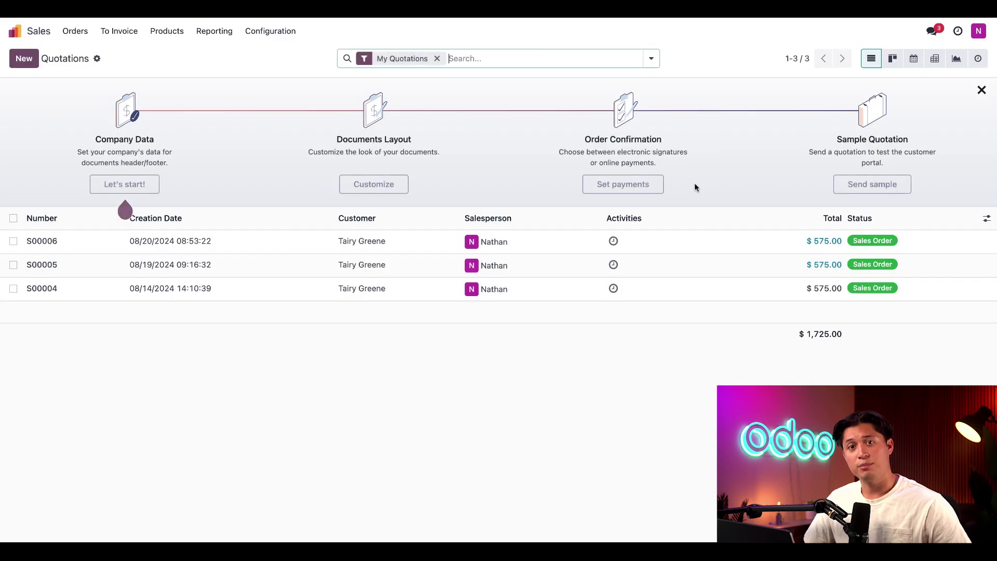
click(30, 61)
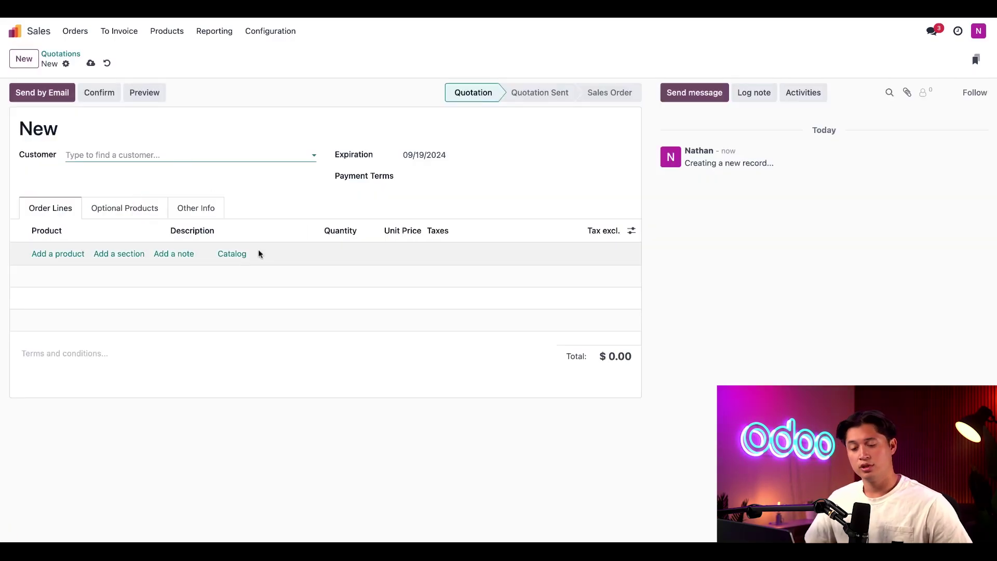
click(119, 154)
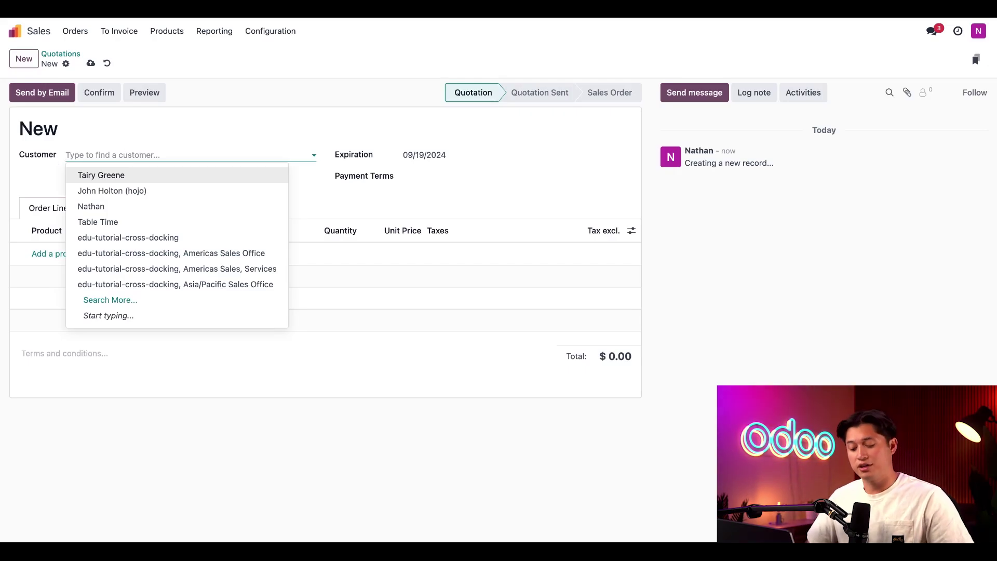
text(TAIR)
click(120, 176)
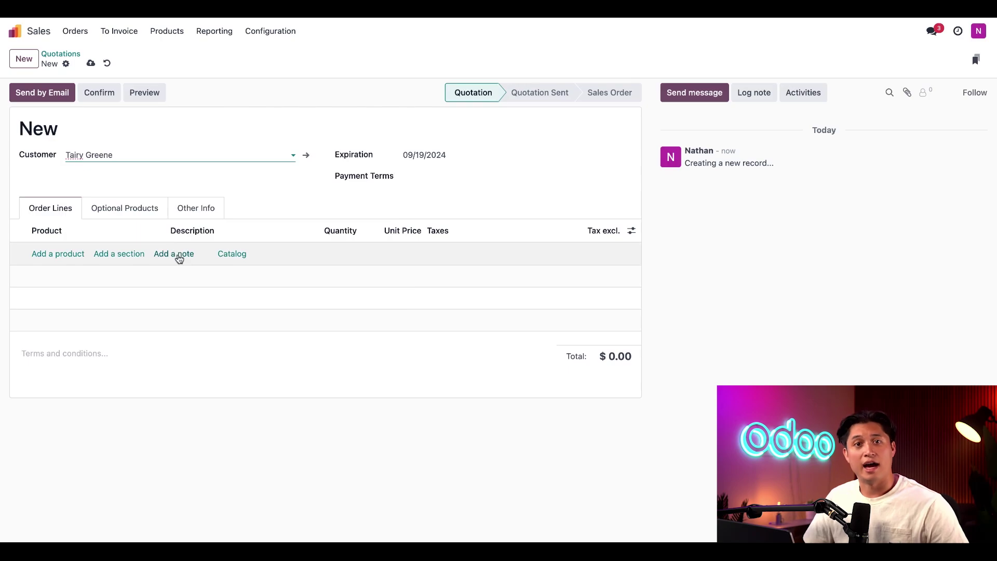
Add a Table line at $500 and confirm the quotation as S00007
click(61, 257)
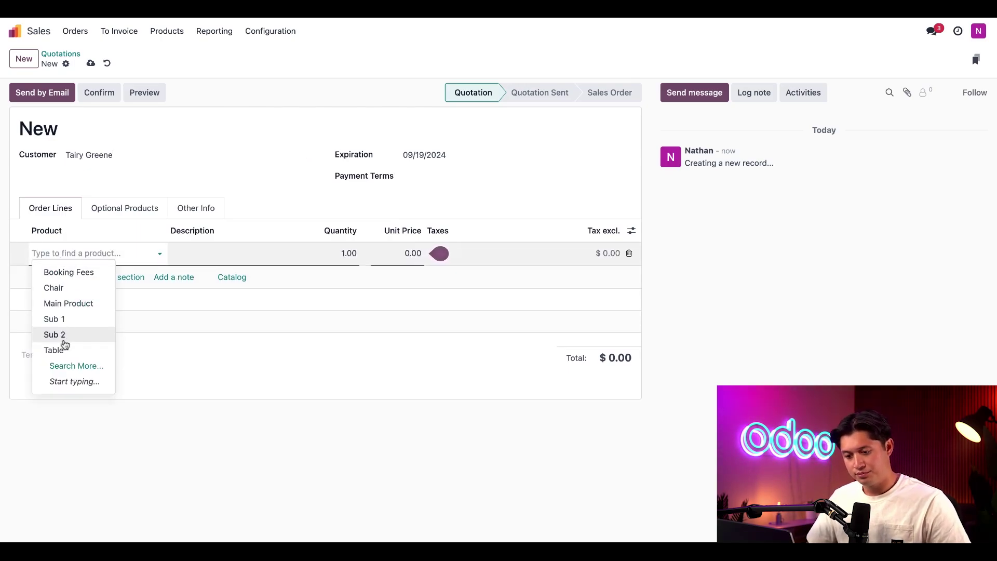
click(65, 349)
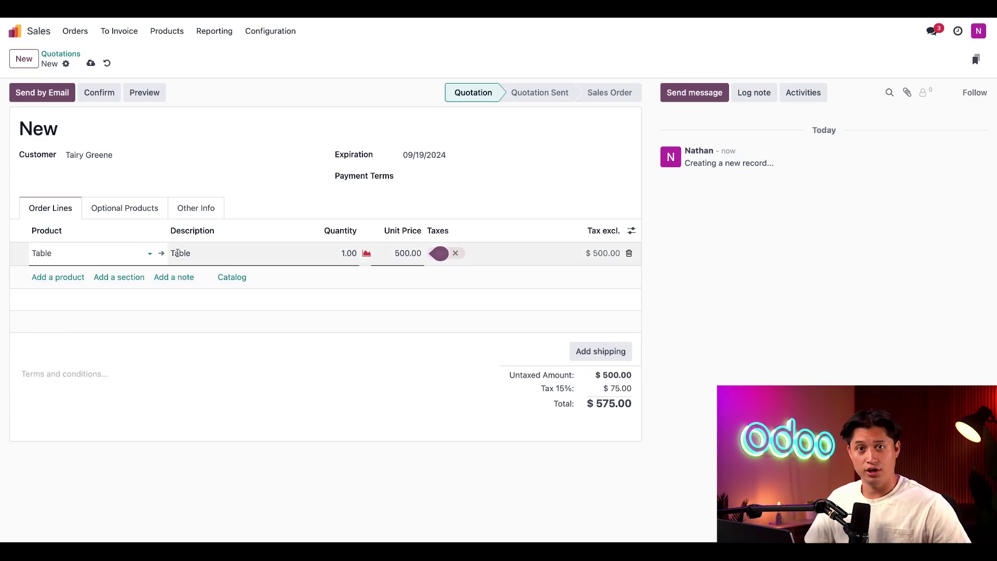
click(102, 93)
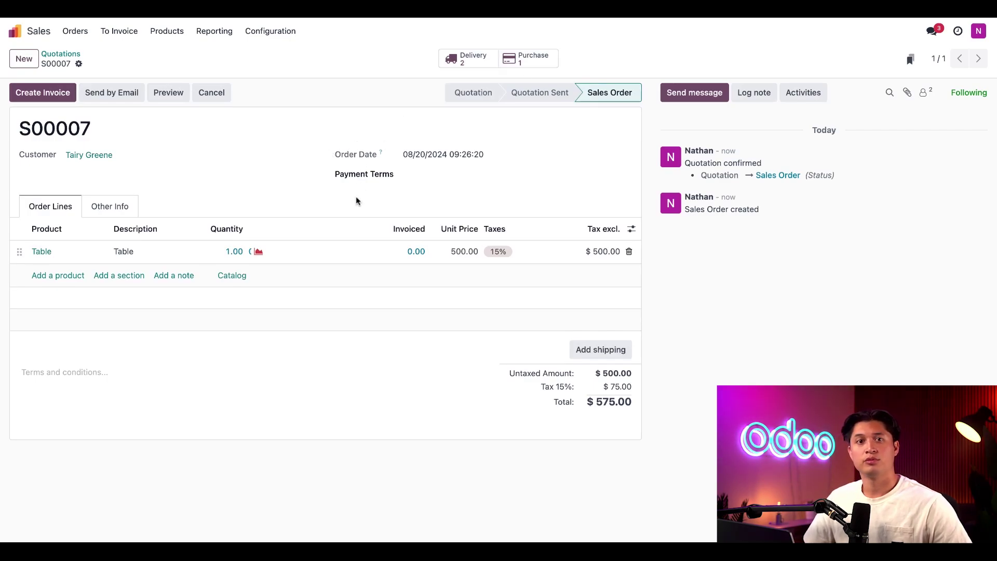
Review S00007's delivery transfers, then open the linked RFQ P00007 from Table Time
click(452, 64)
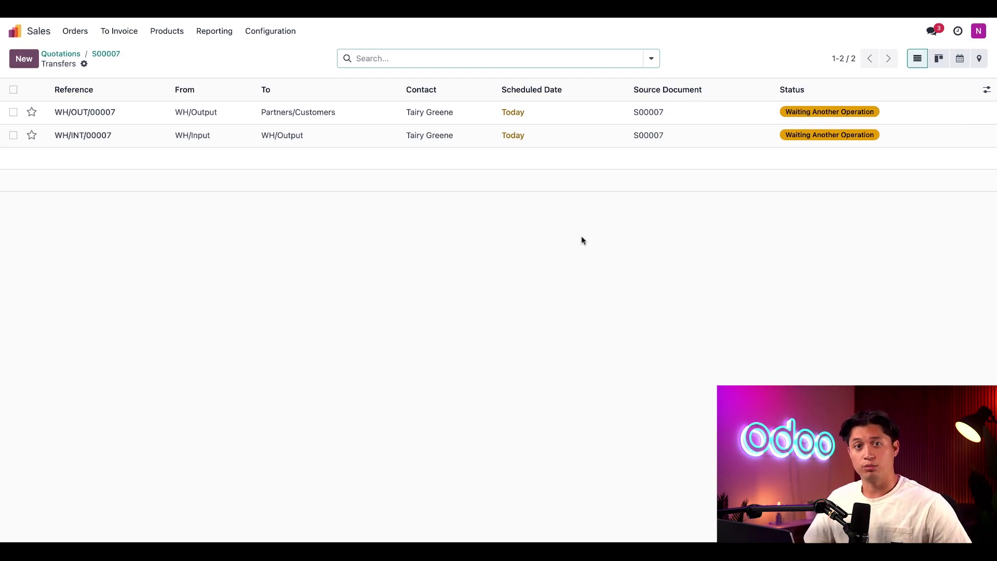
click(107, 54)
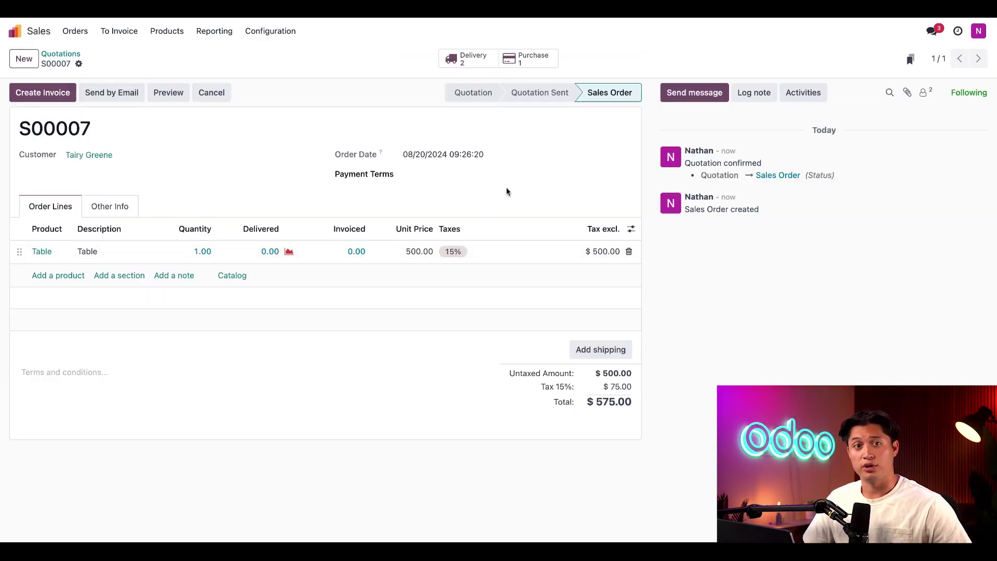
click(528, 59)
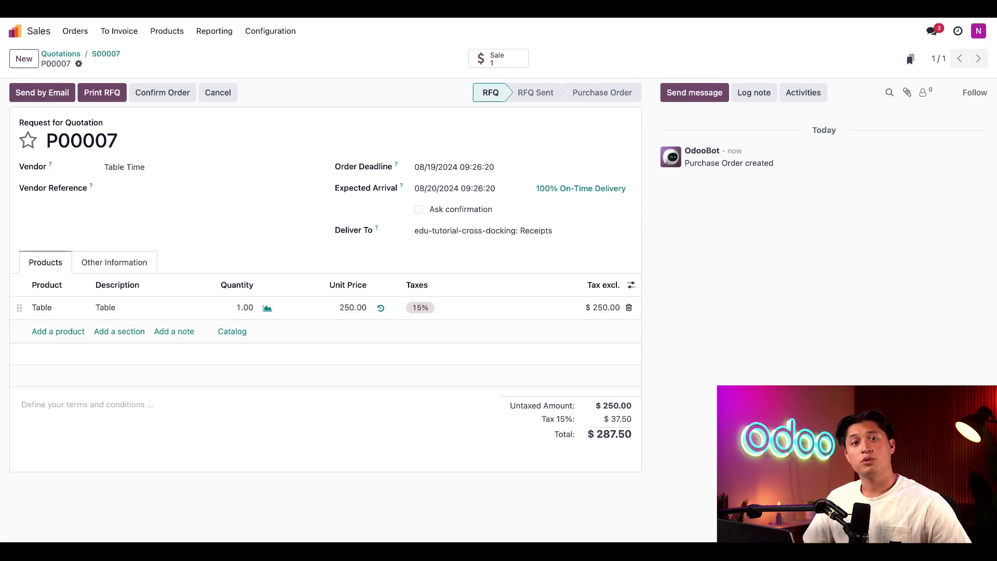
Confirm purchase order P00007 and validate receipt WH/IN/00007, then return to S00007
click(160, 98)
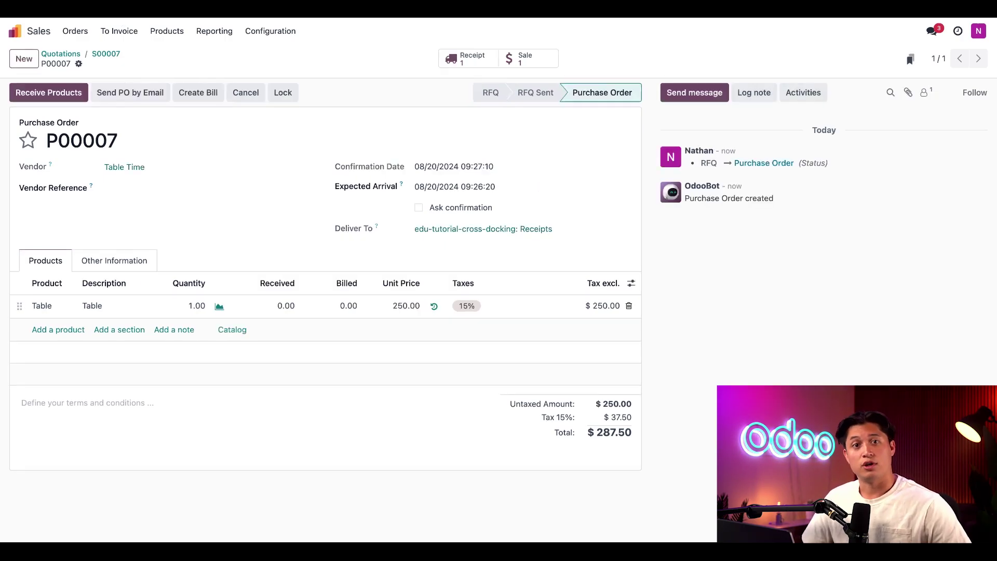
click(76, 99)
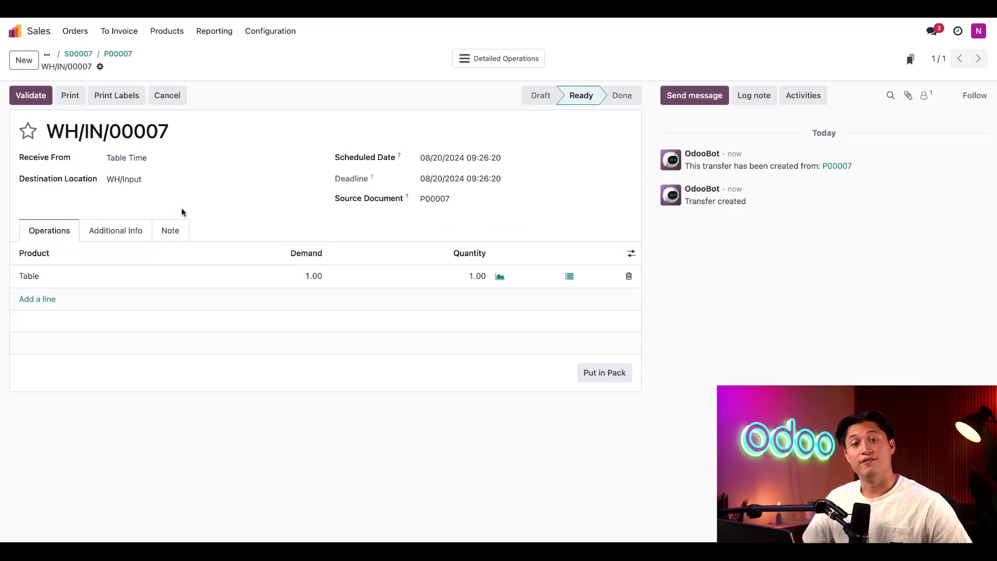
click(33, 97)
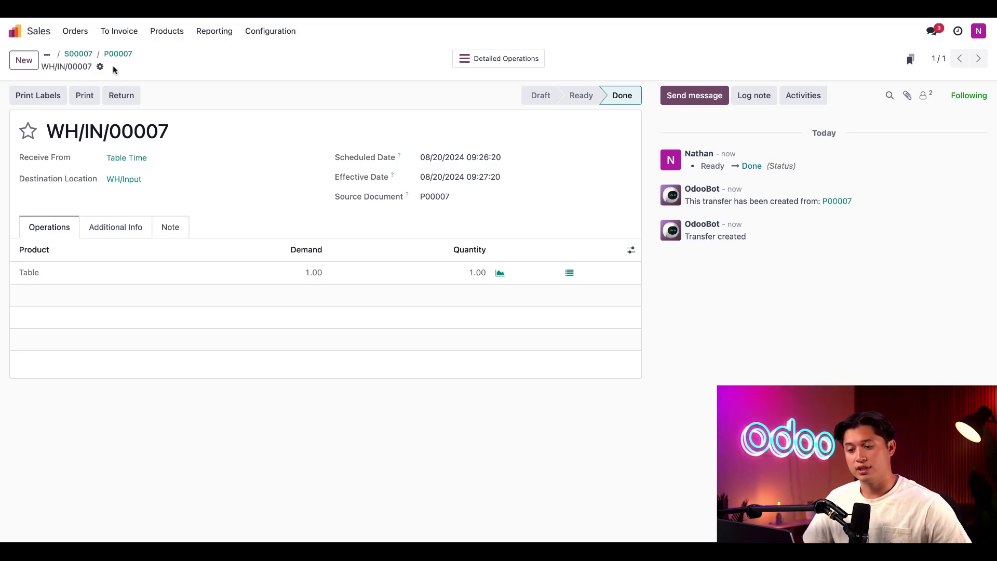
click(78, 54)
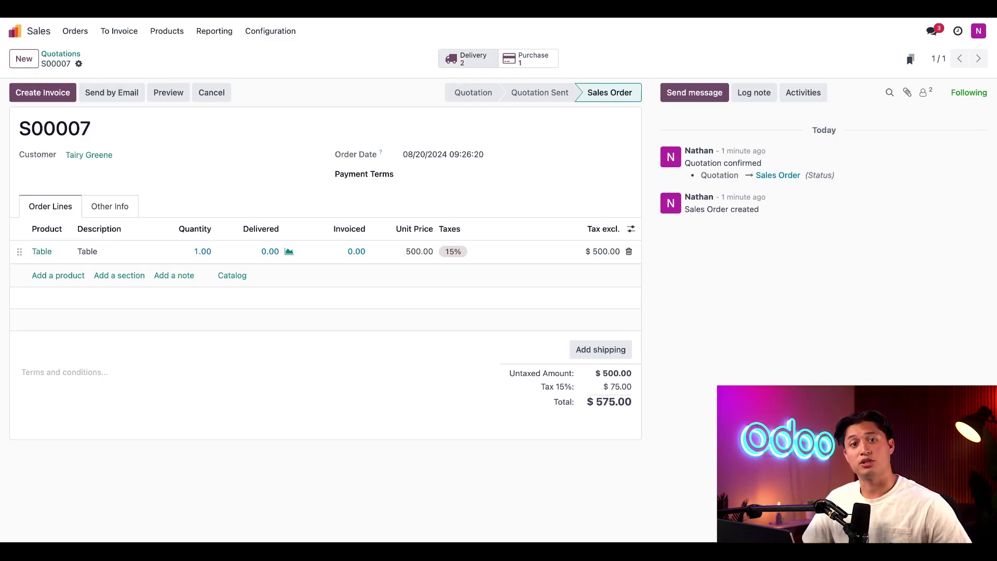
Validate internal transfer WH/INT/00007 moving the Table from WH/Input to WH/Output
click(467, 59)
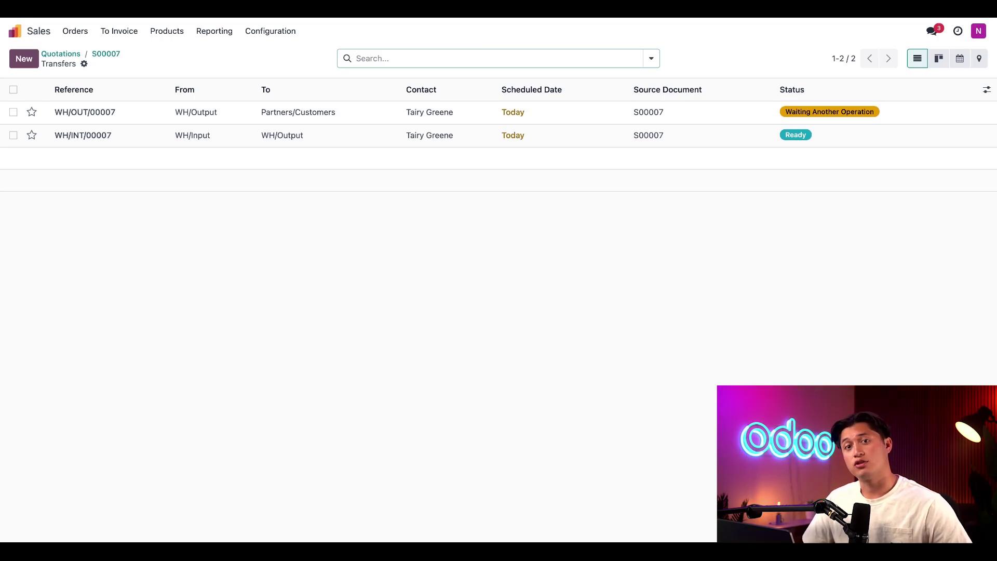
click(594, 137)
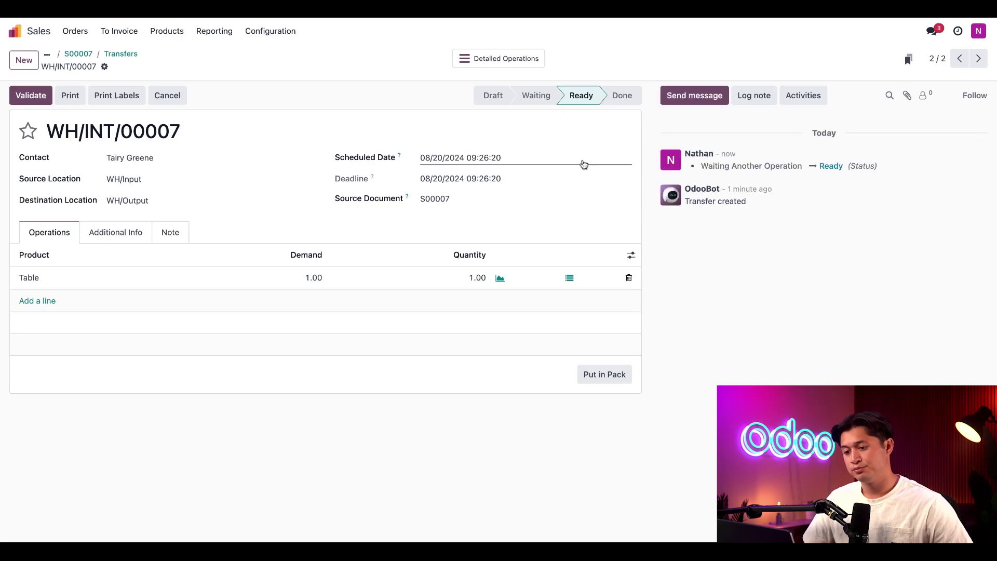
click(31, 95)
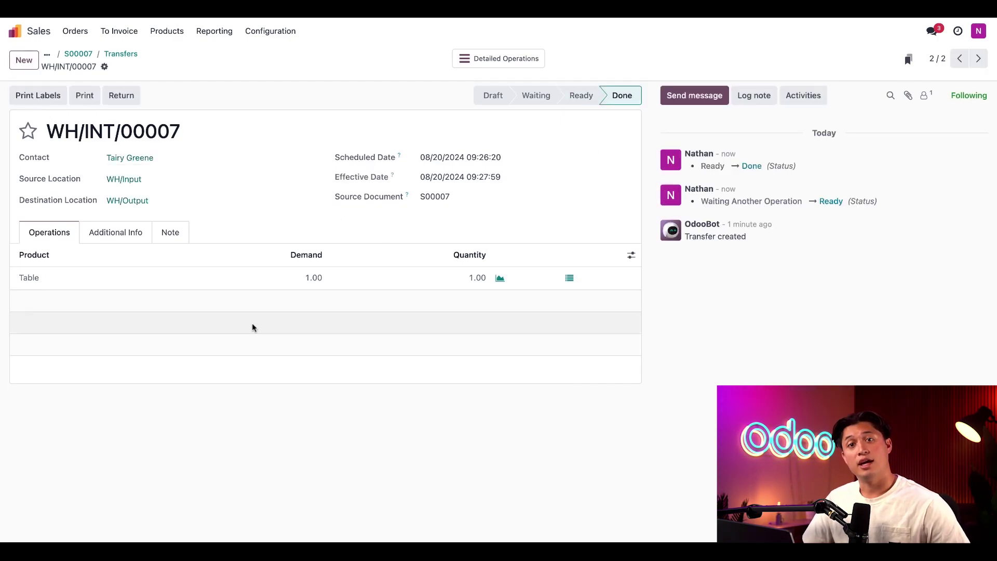
click(131, 60)
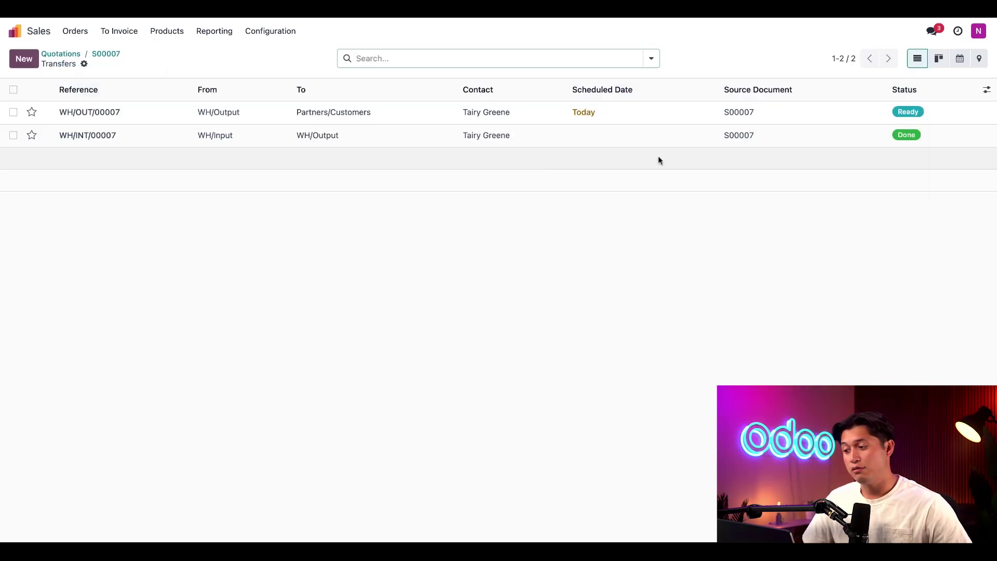
Validate delivery WH/OUT/00007 shipping the Table to Partners/Customers
click(830, 118)
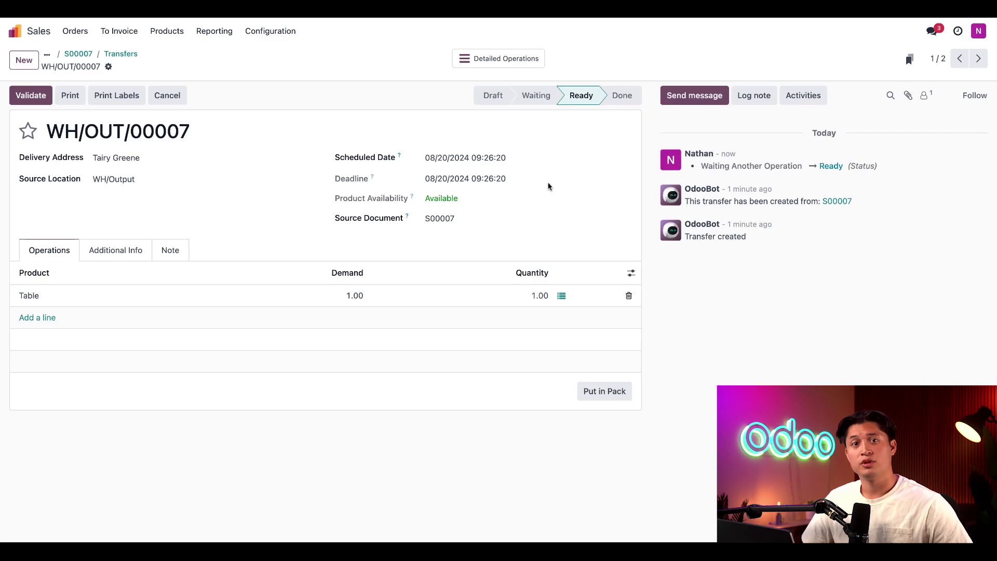
click(36, 97)
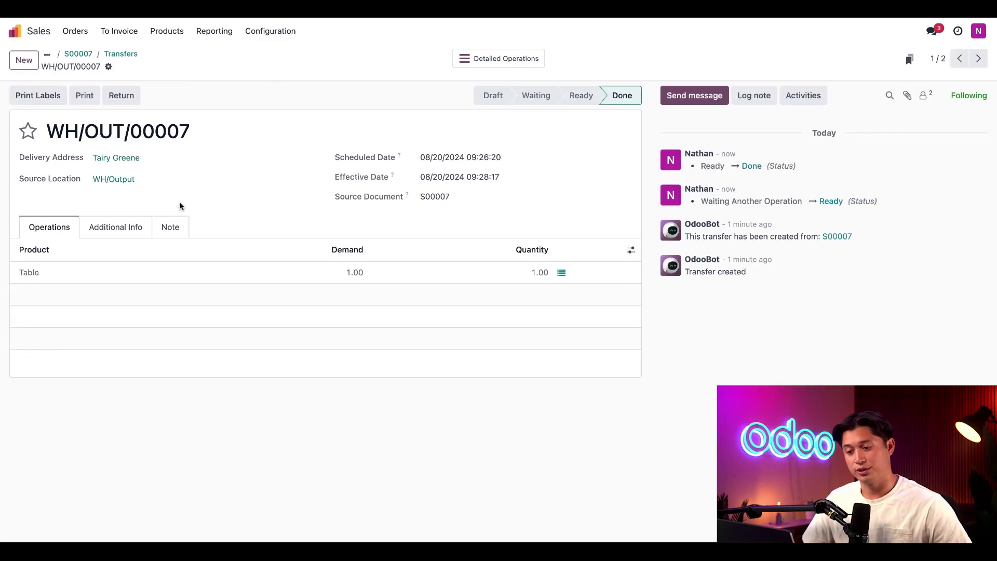
mouse_move(223, 251)
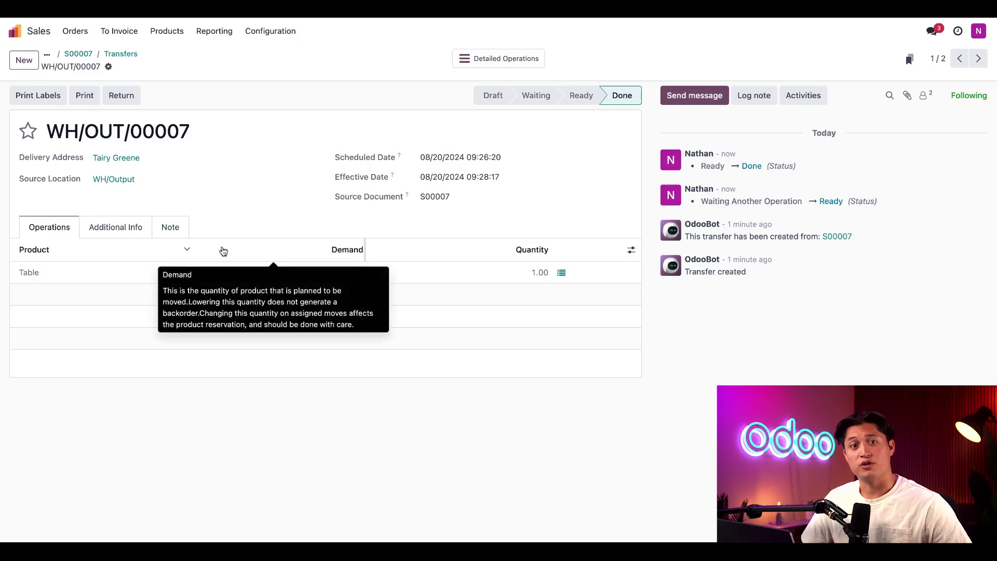